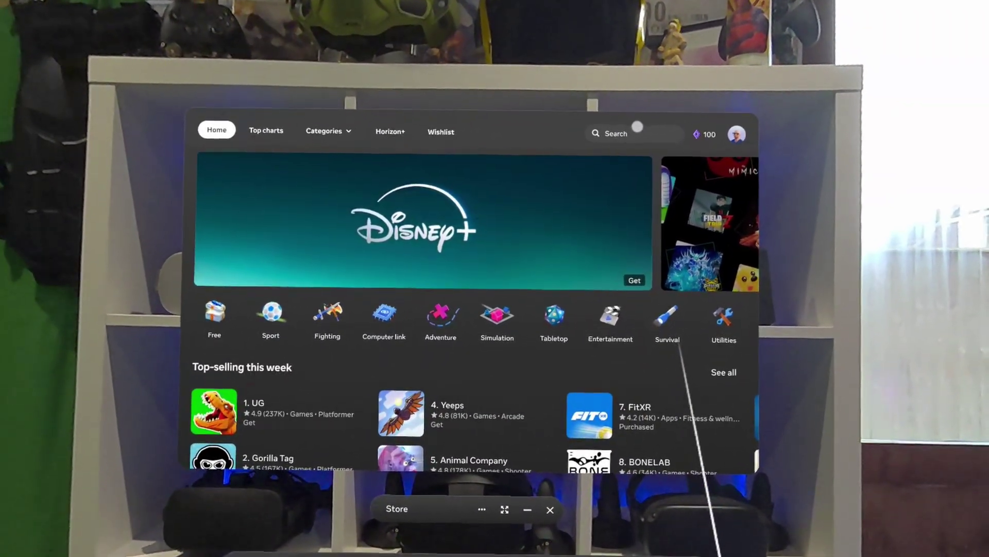
# Search the store for Virtual Desktop and open its app page
pyautogui.click(614, 150)
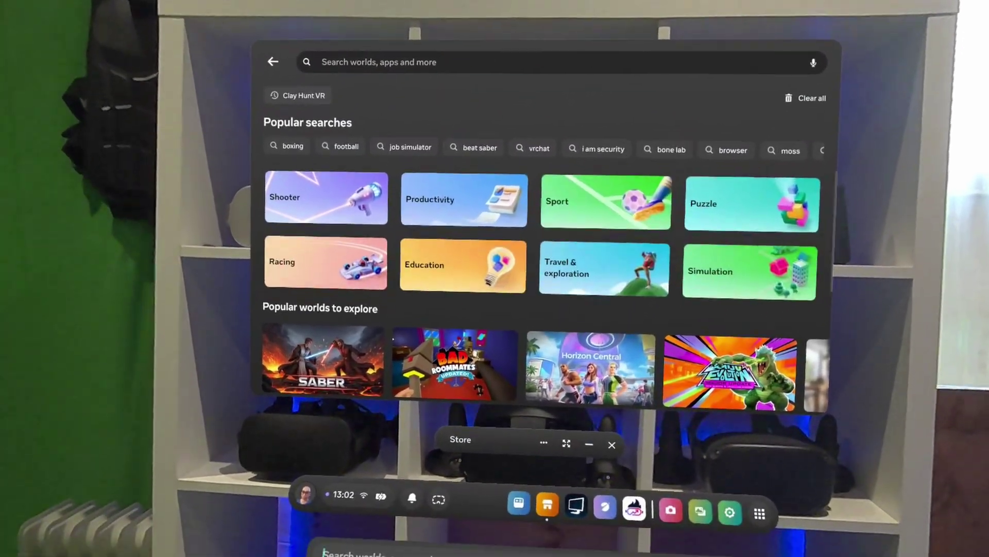
pyautogui.write('Vi')
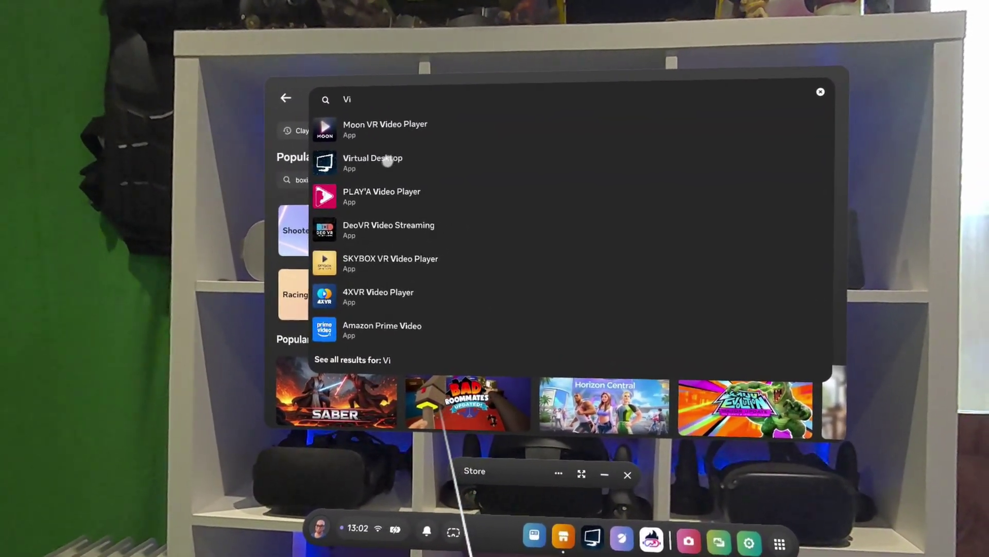
pyautogui.click(392, 159)
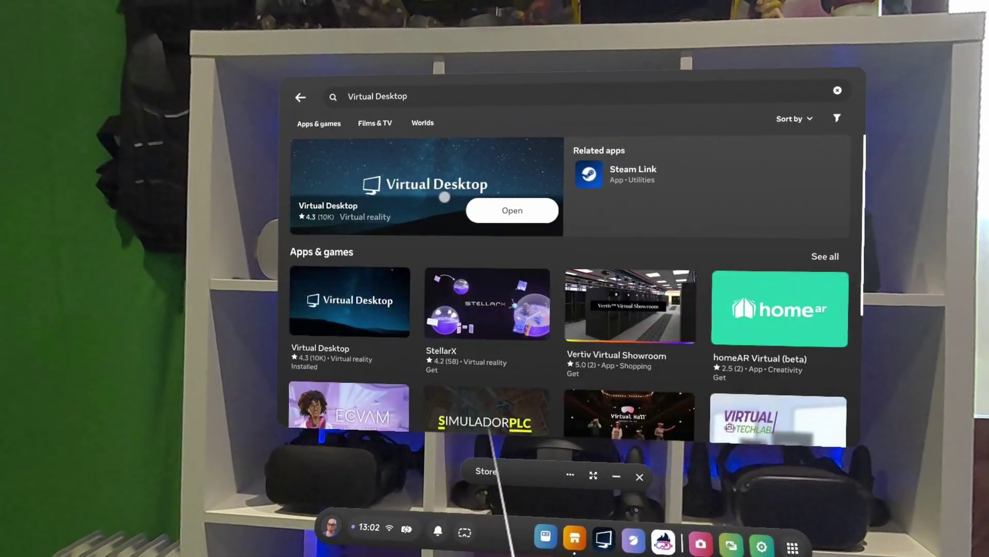
pyautogui.click(420, 186)
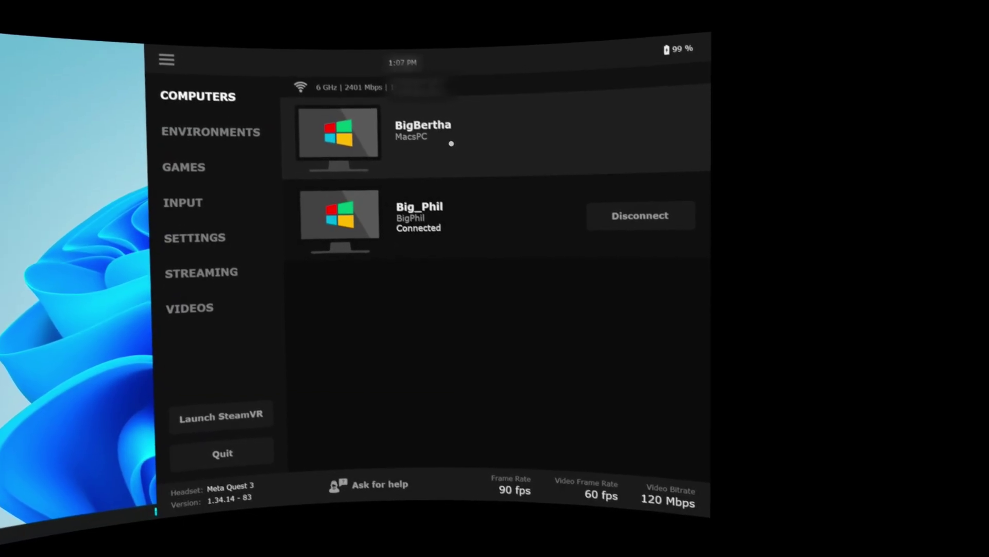
# Set the virtual environment to Modern Apartment Evening and open the games list
pyautogui.click(260, 138)
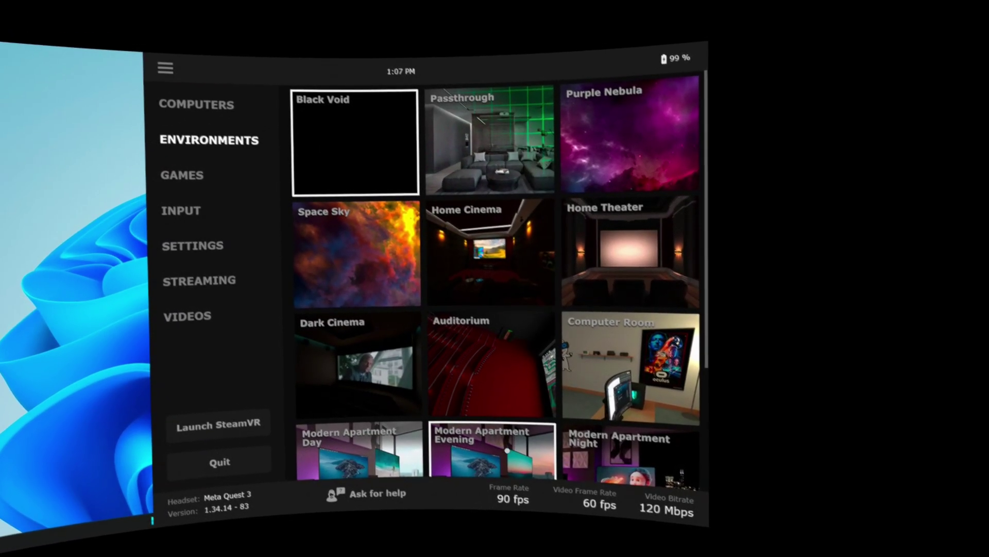
pyautogui.click(516, 433)
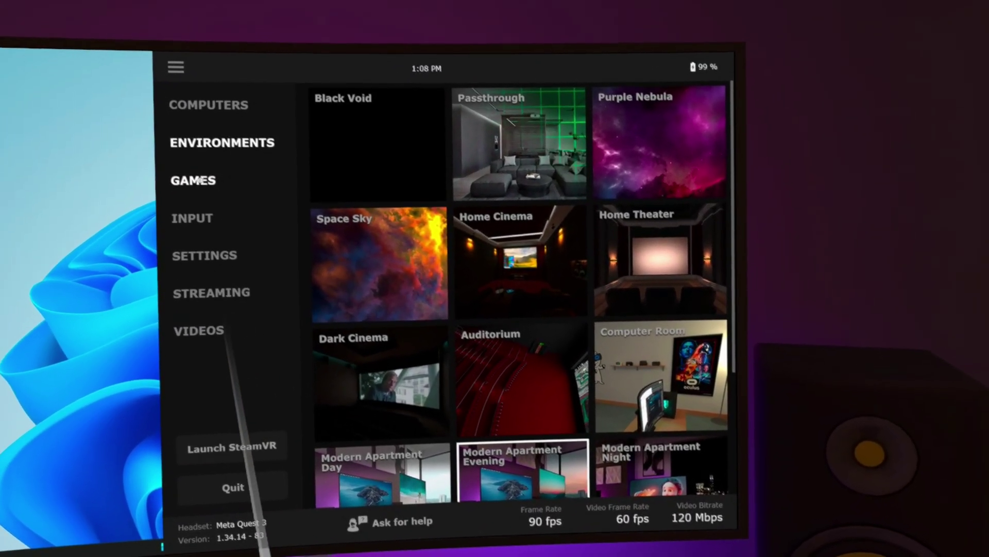
pyautogui.click(228, 181)
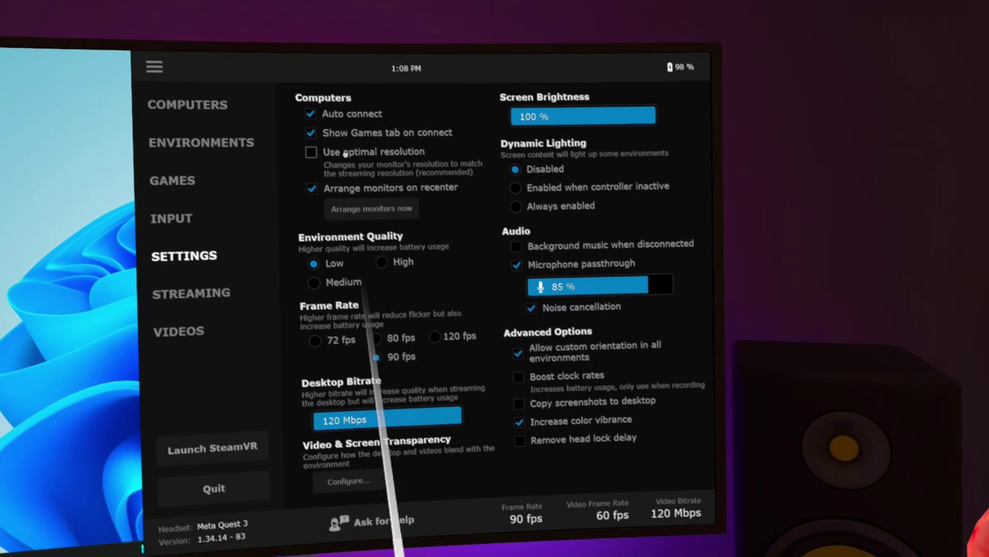
# Try the Use optimal resolution setting for computers and switch it back off
pyautogui.click(310, 153)
pyautogui.click(310, 149)
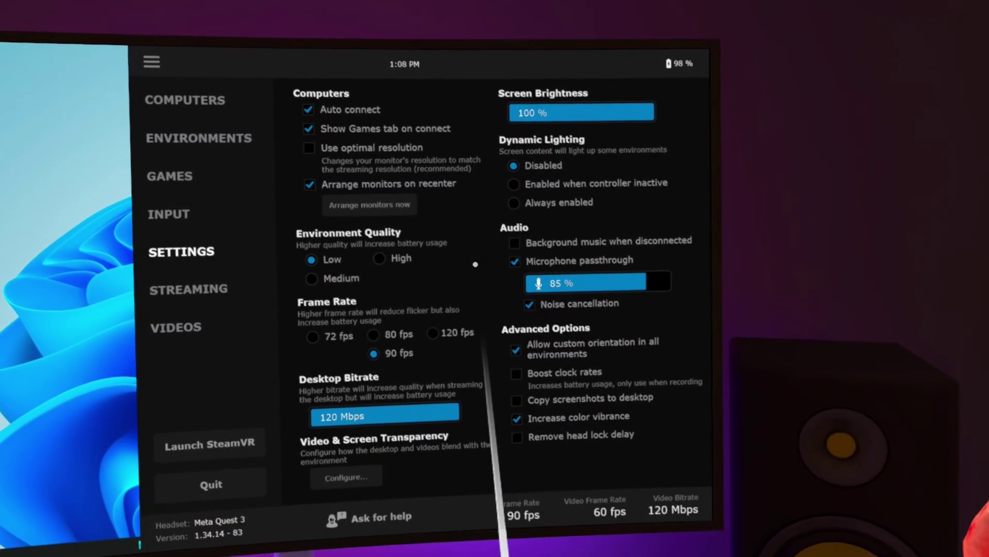
# Set the streaming VR graphics quality to Godlike and try the 72 fps VR frame rate
pyautogui.click(217, 288)
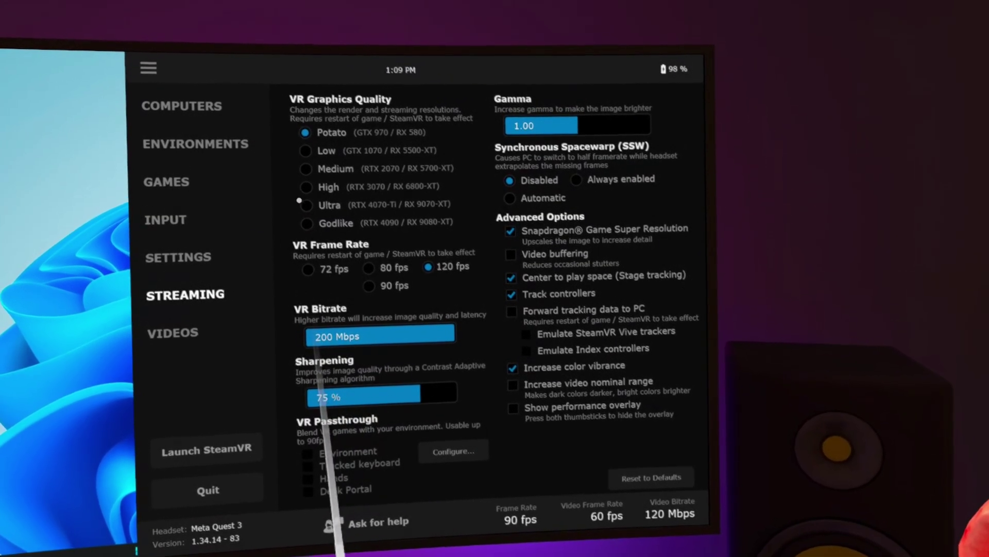
pyautogui.click(305, 221)
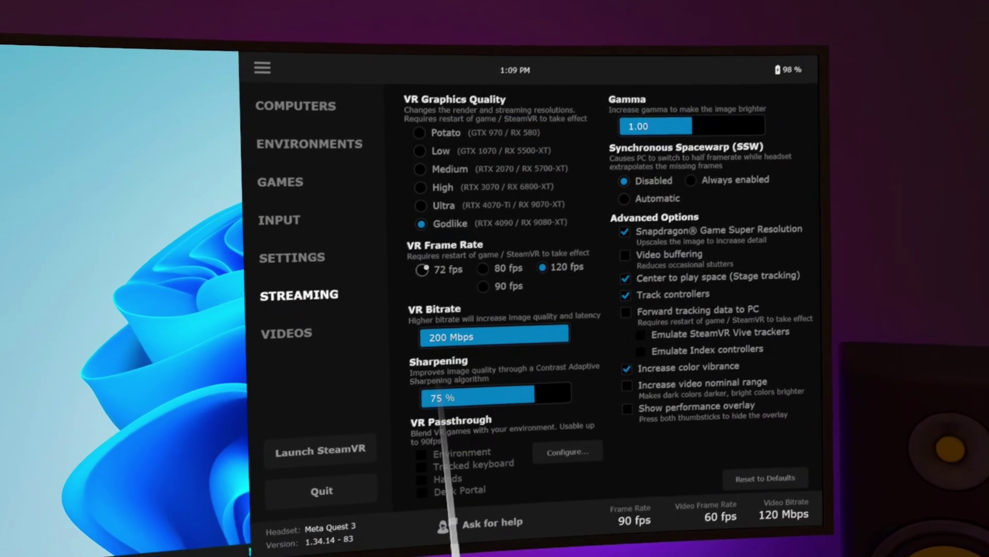
pyautogui.click(422, 267)
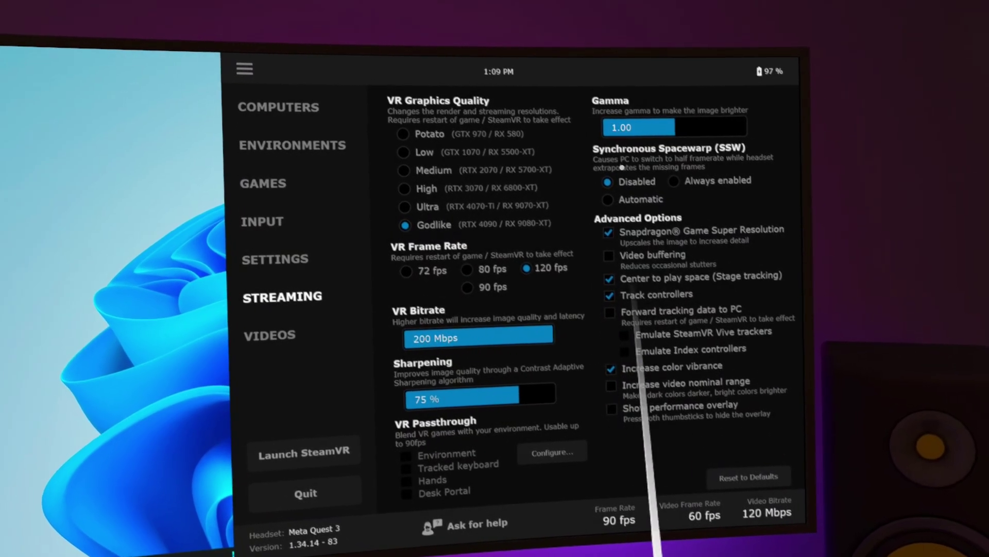
# Try Synchronous Spacewarp as Always enabled and Automatic, and return it to Disabled
pyautogui.click(671, 180)
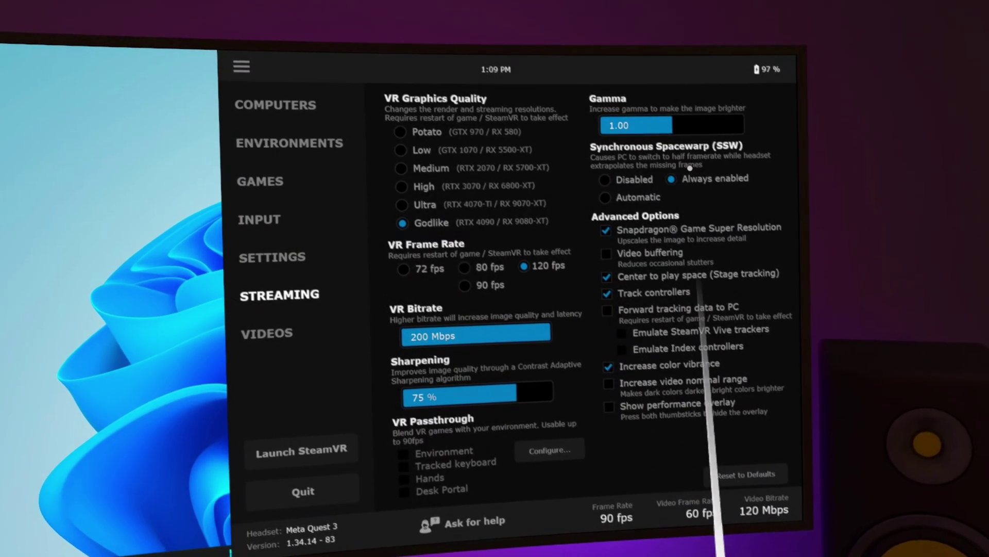
pyautogui.click(605, 200)
pyautogui.click(604, 182)
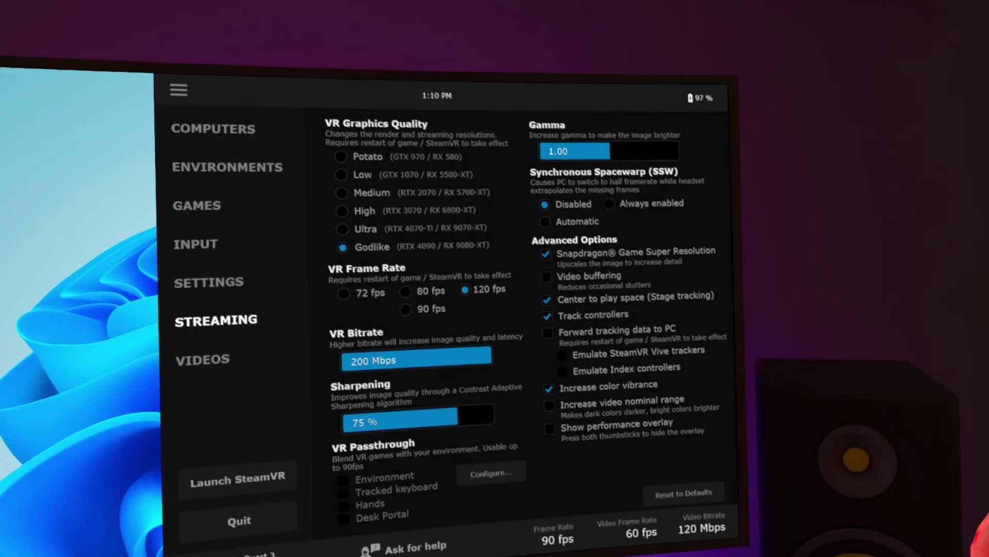
# Try video buffering in the advanced streaming options and disable it again, accepting the confirmation
pyautogui.click(544, 279)
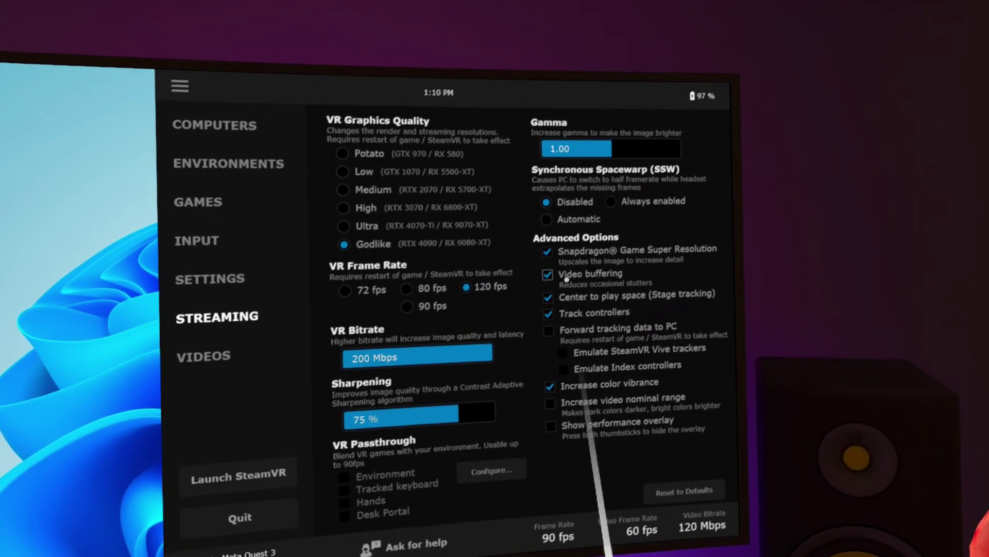
pyautogui.click(567, 279)
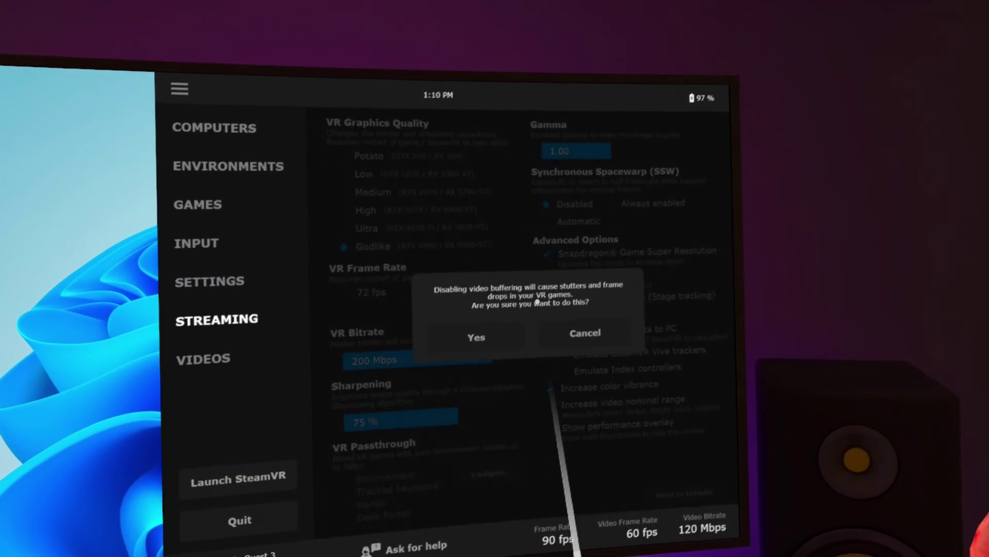
pyautogui.click(477, 336)
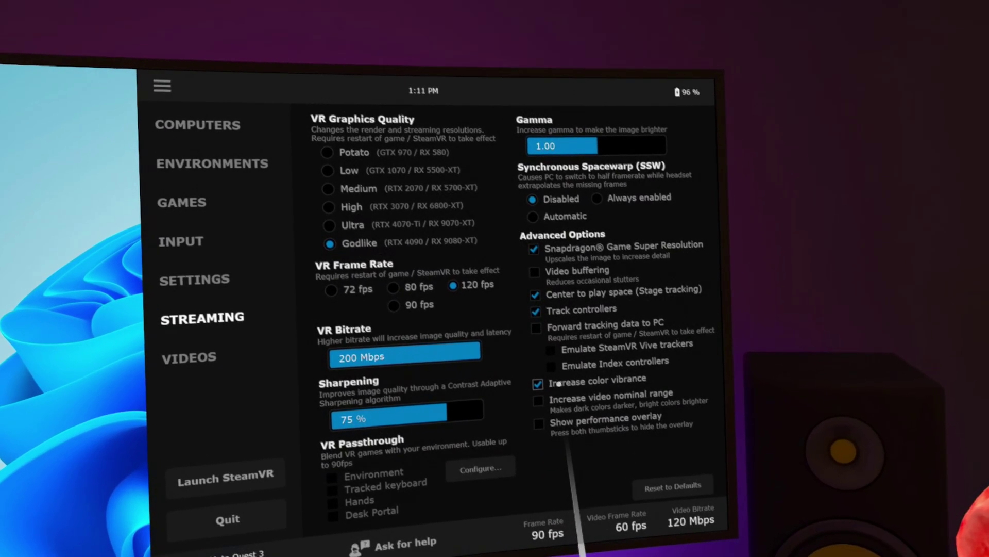
# Turn Increase video nominal range on and off again, and enable Show performance overlay
pyautogui.click(541, 403)
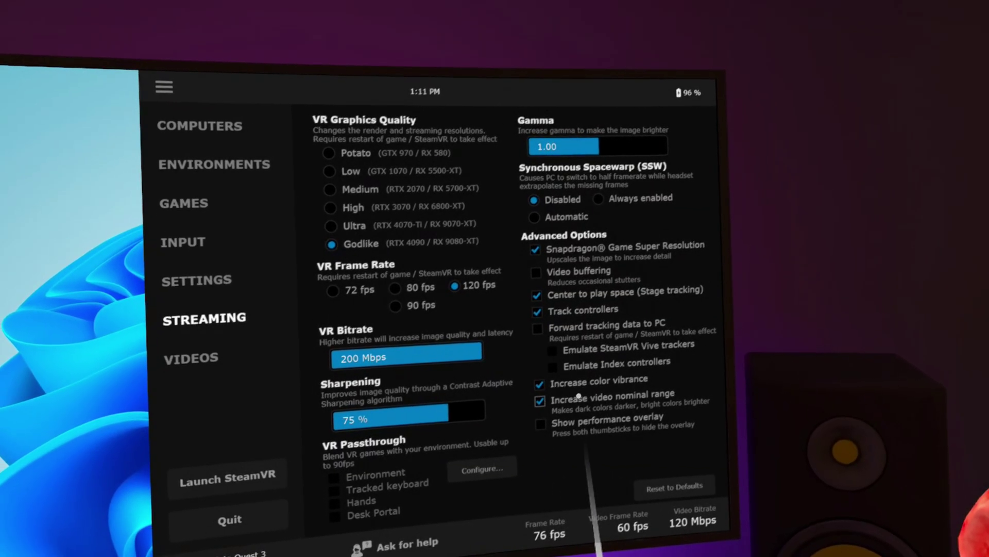
pyautogui.click(540, 403)
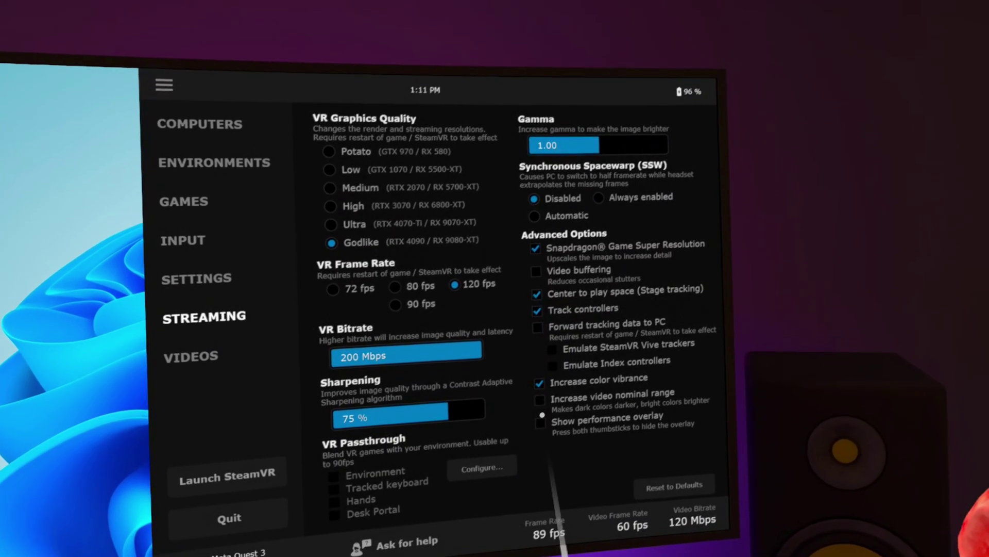
pyautogui.click(540, 425)
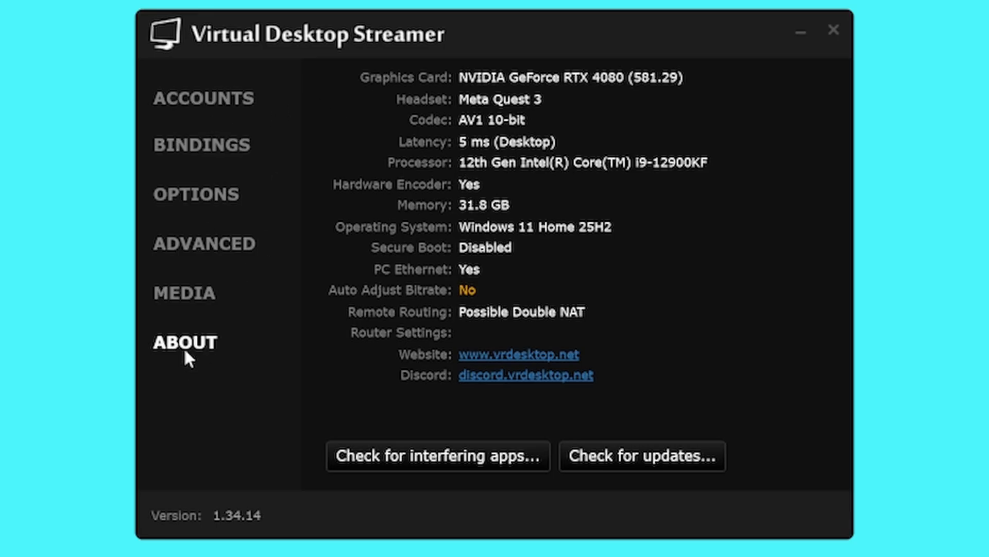
# In Virtual Desktop Streamer on the PC, check for interfering apps and for updates, dismissing each message
pyautogui.click(437, 457)
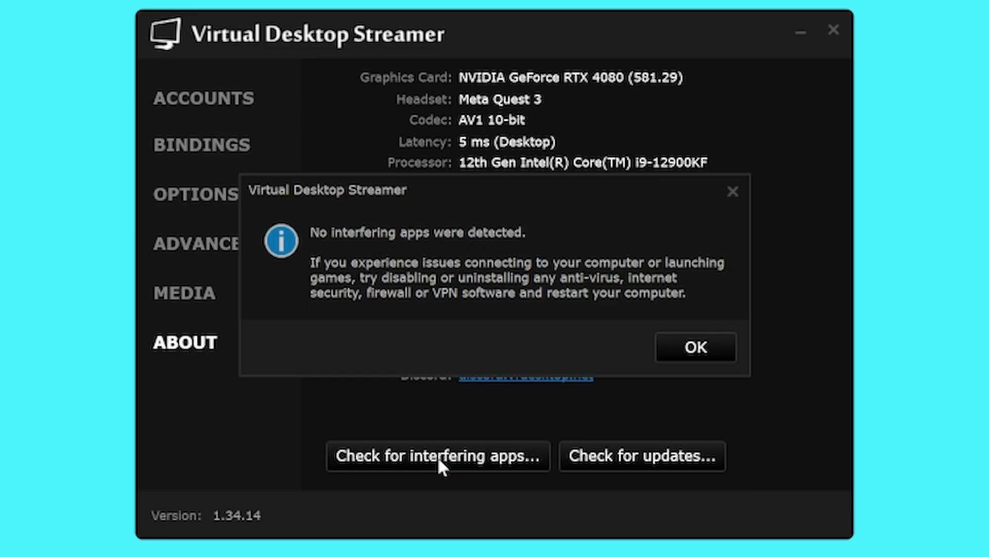
pyautogui.click(699, 346)
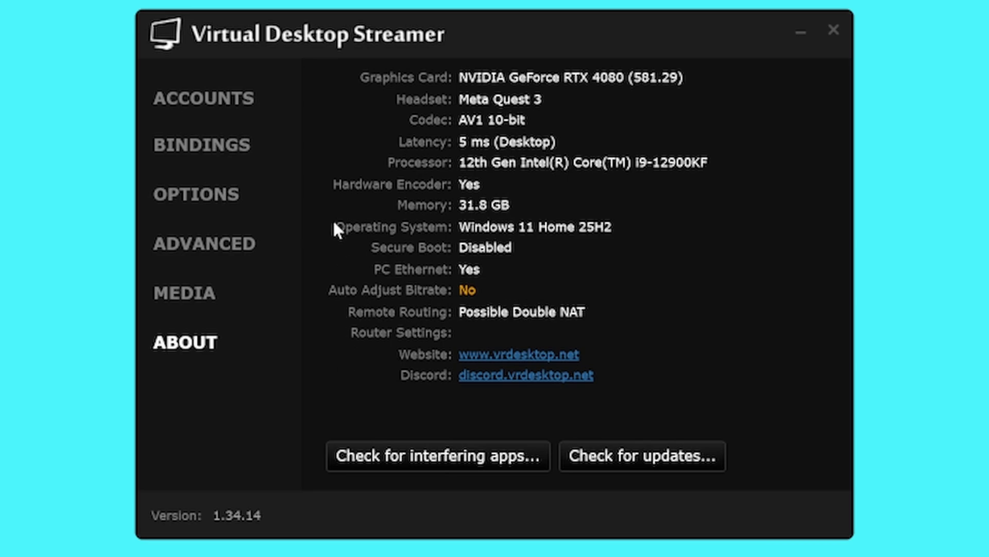
pyautogui.click(636, 451)
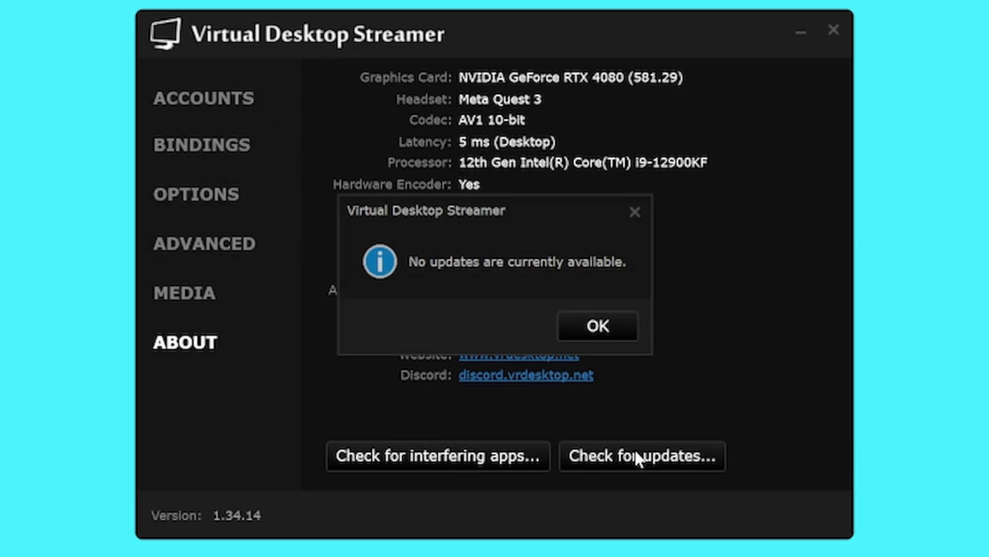
pyautogui.click(604, 325)
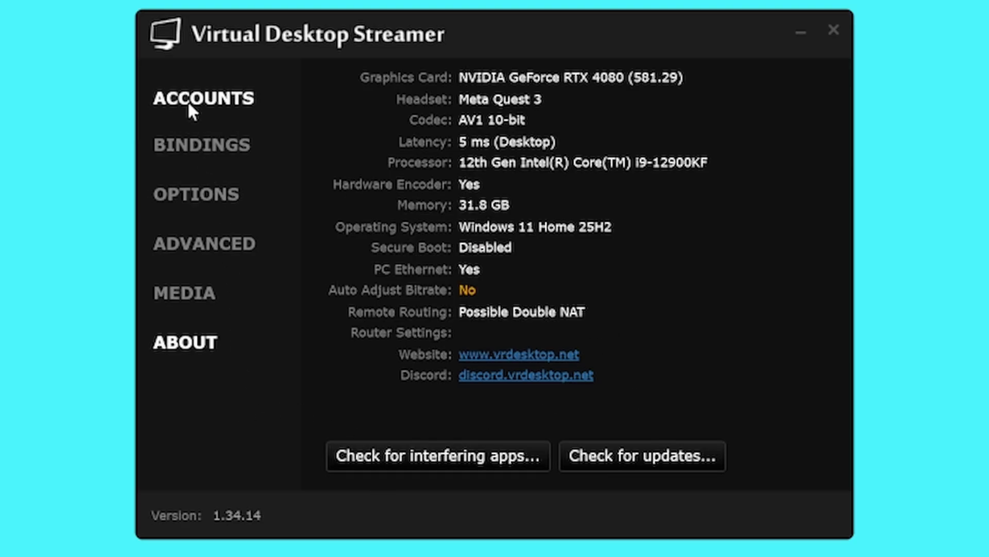
# Review the linked headset accounts and the keyboard shortcut bindings
pyautogui.click(252, 101)
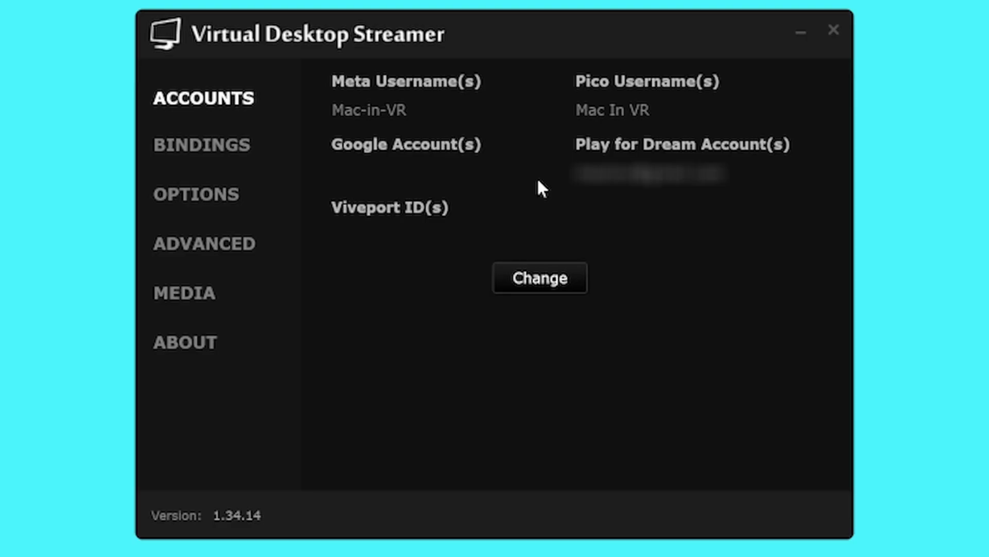
pyautogui.click(205, 150)
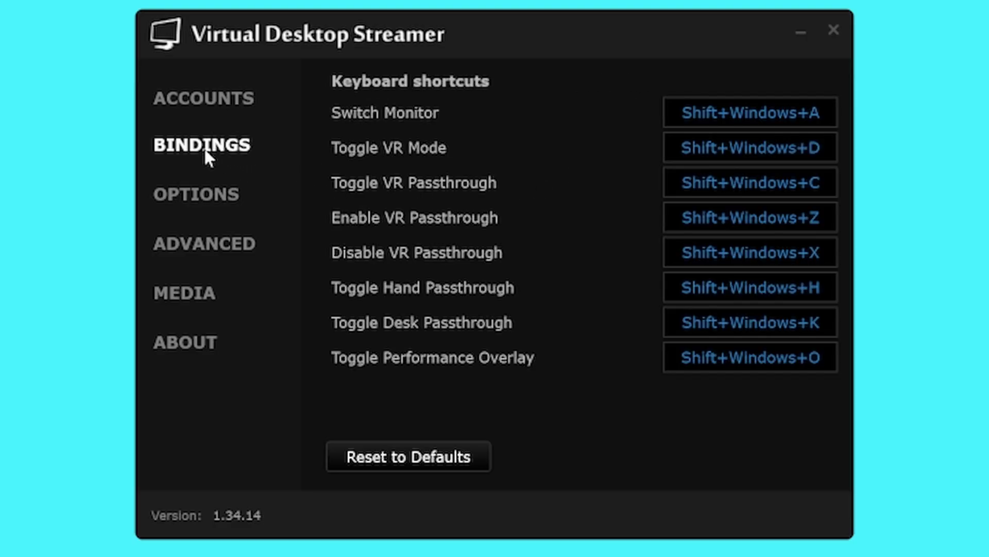
# Set the streamer's preferred codec to Automatic
pyautogui.click(200, 197)
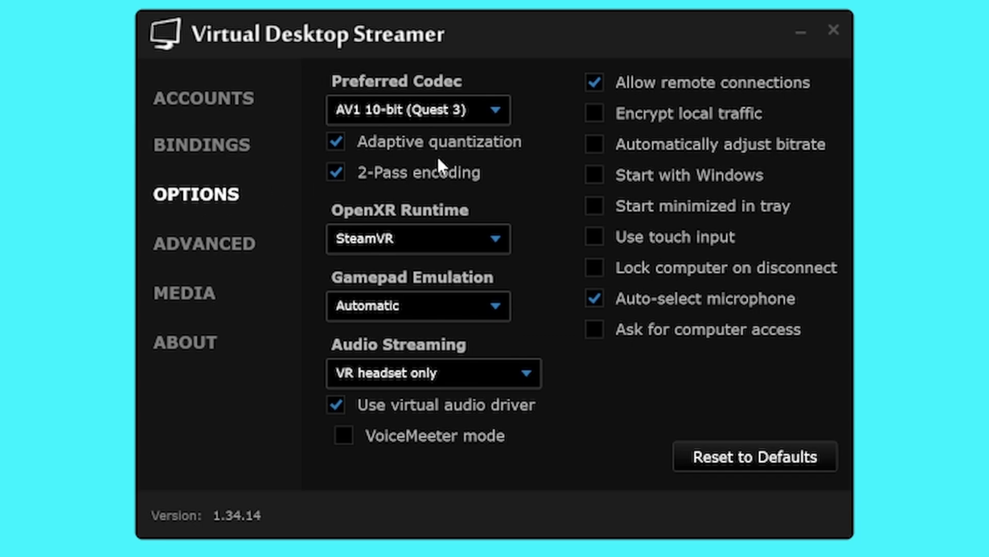
pyautogui.click(493, 106)
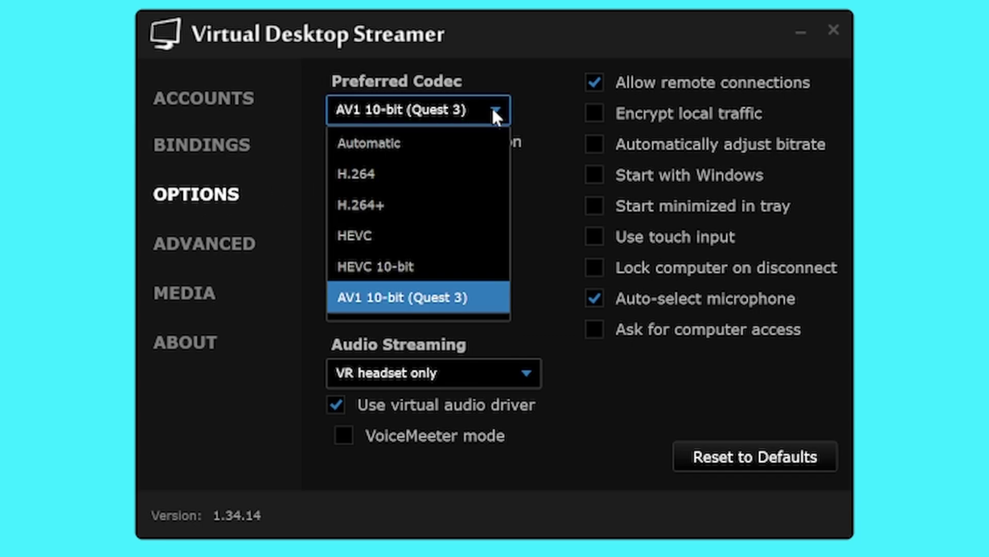
pyautogui.click(385, 134)
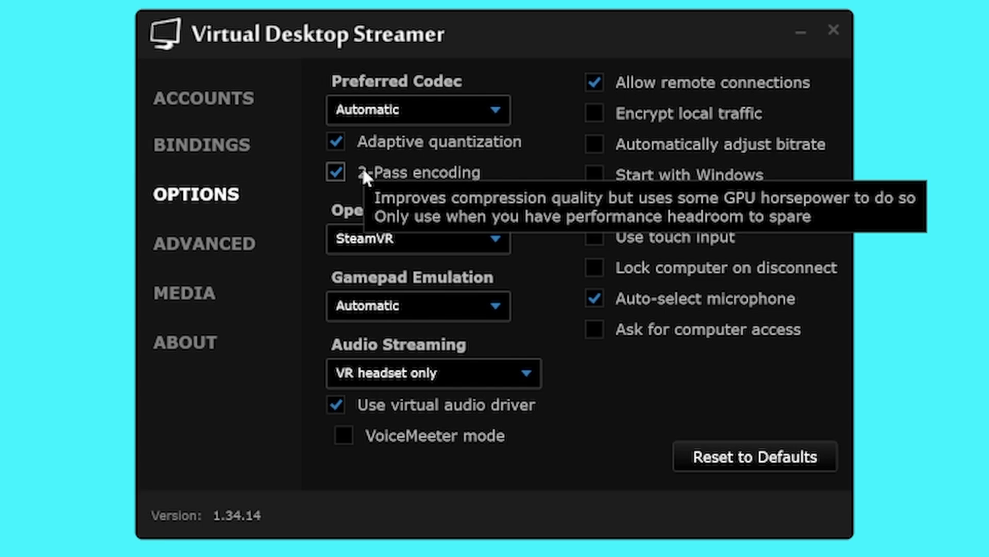
# Try Automatic and VDXR as the OpenXR runtime, and return it to SteamVR
pyautogui.click(494, 239)
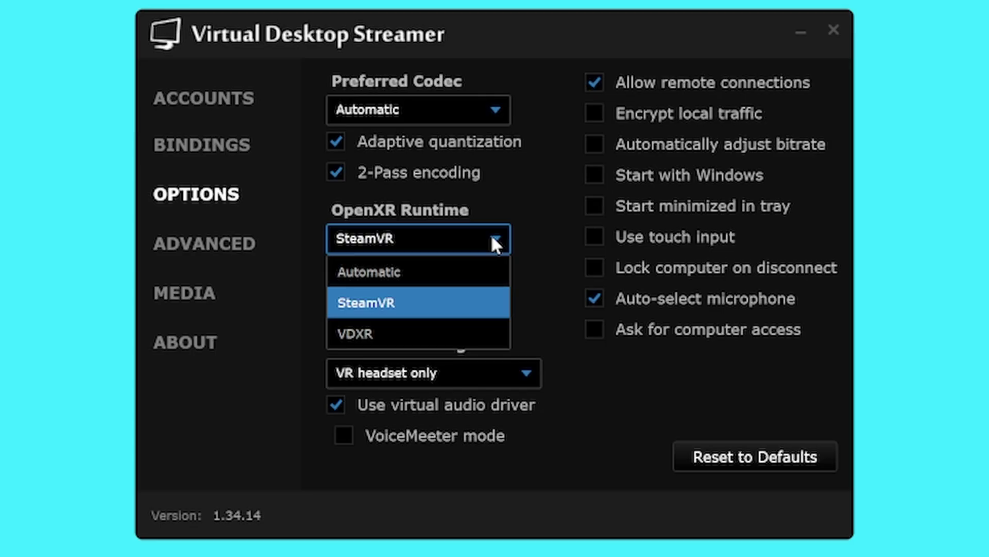
pyautogui.click(400, 272)
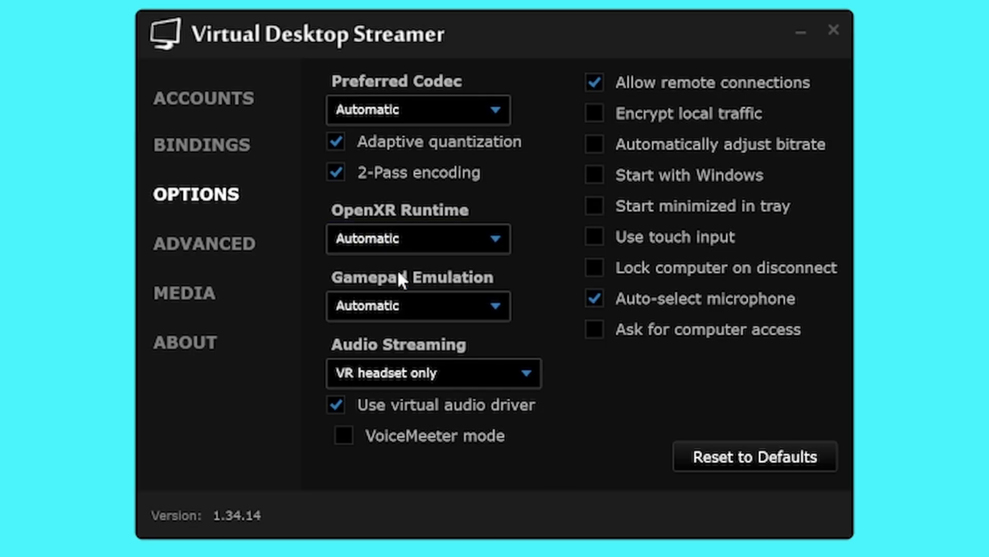
pyautogui.click(502, 243)
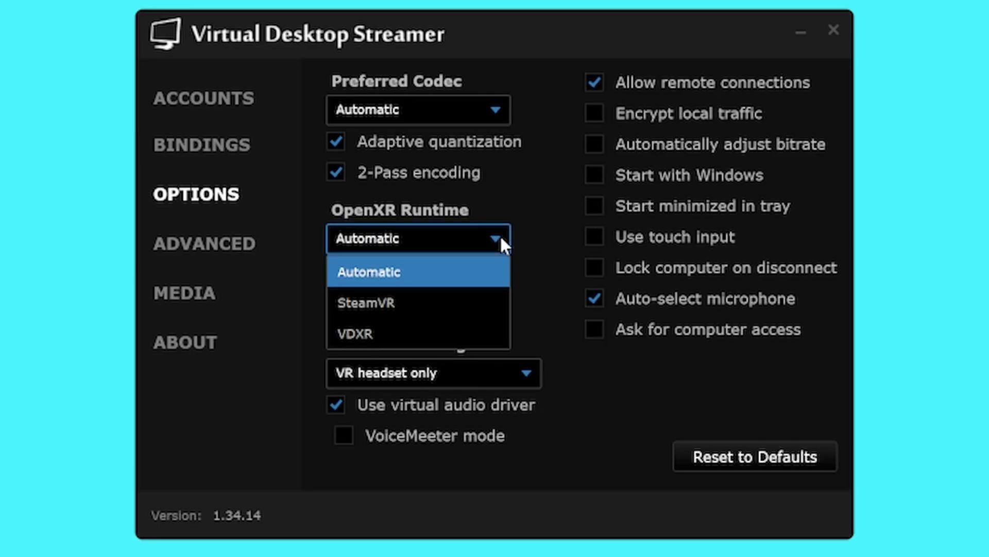
pyautogui.click(406, 305)
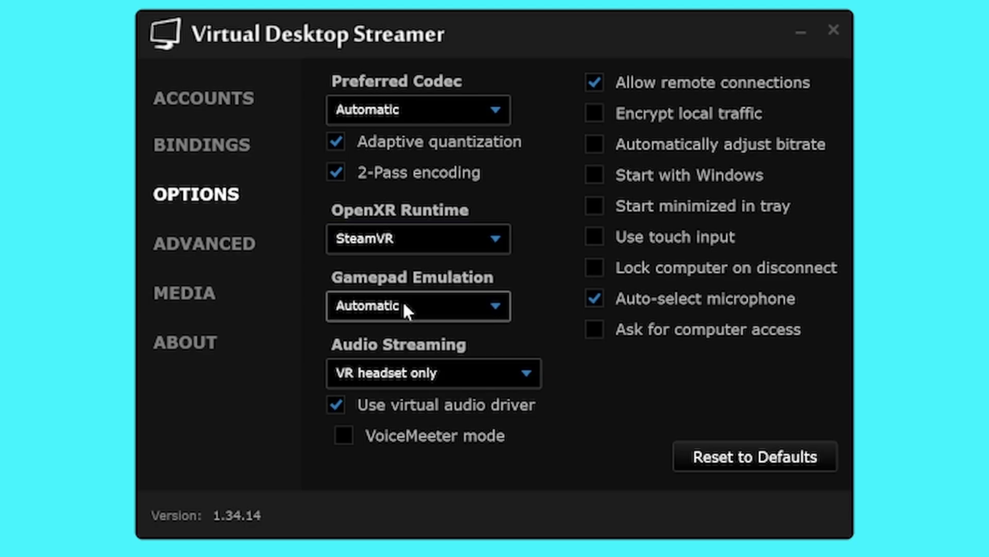
pyautogui.click(493, 237)
pyautogui.click(399, 336)
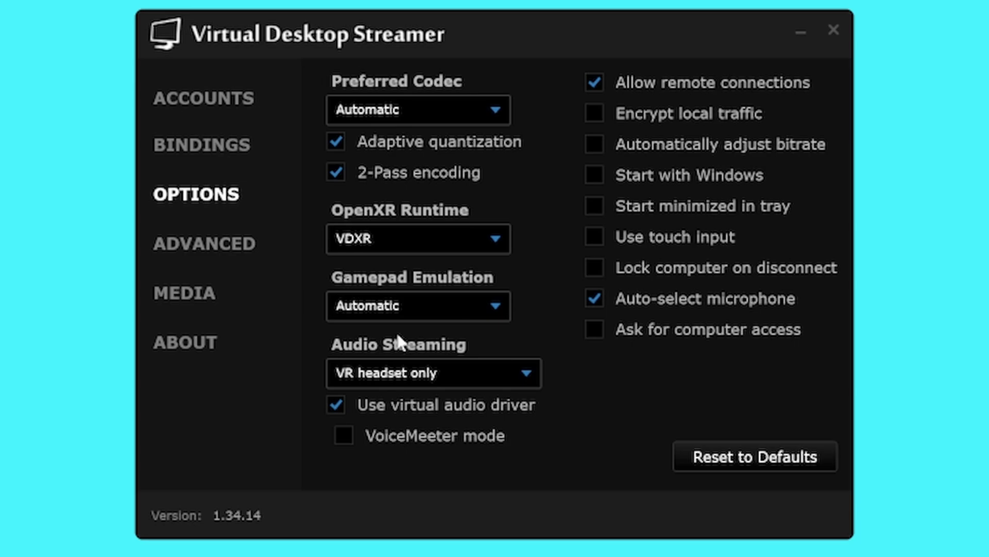
pyautogui.click(493, 237)
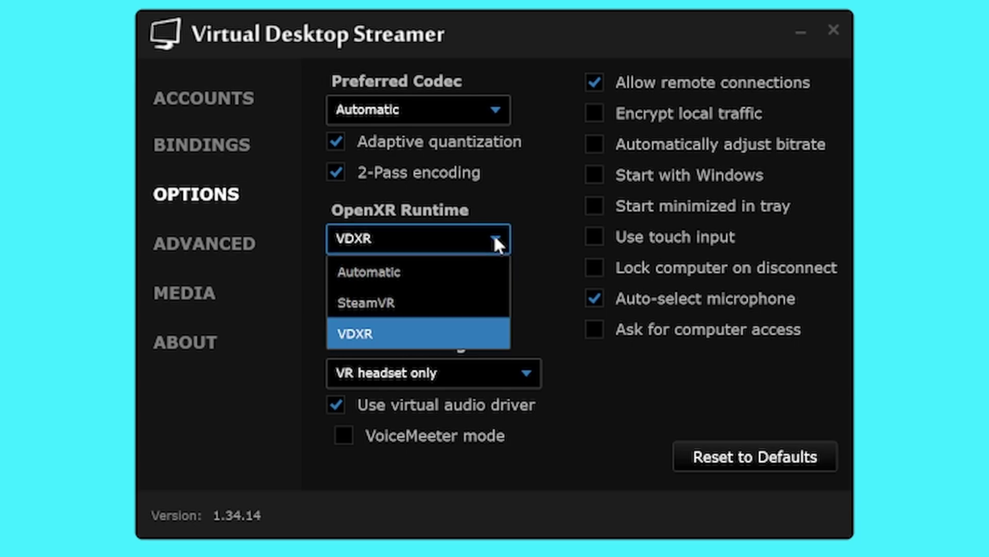
pyautogui.click(405, 304)
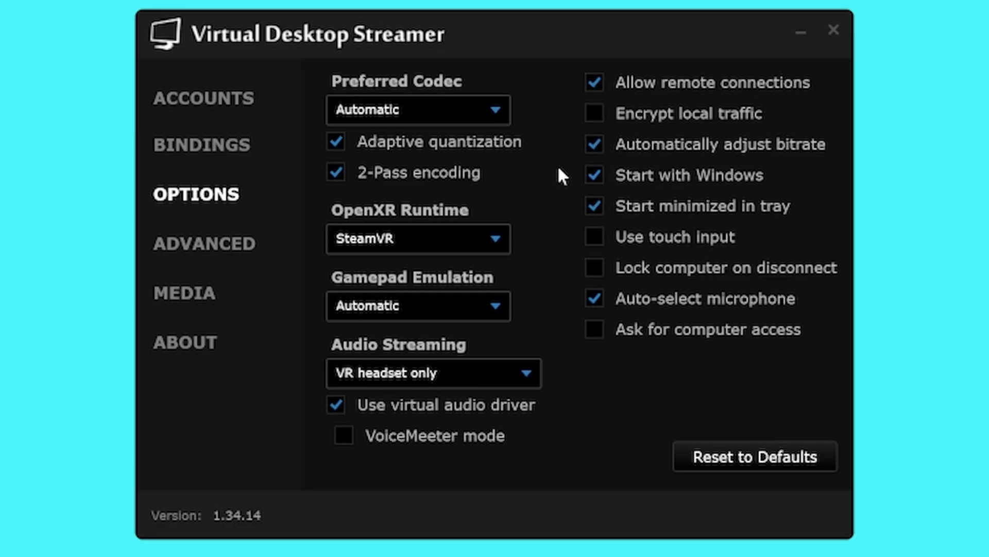
# Disable automatic bitrate adjustment in the streamer options, accepting the warning
pyautogui.click(596, 142)
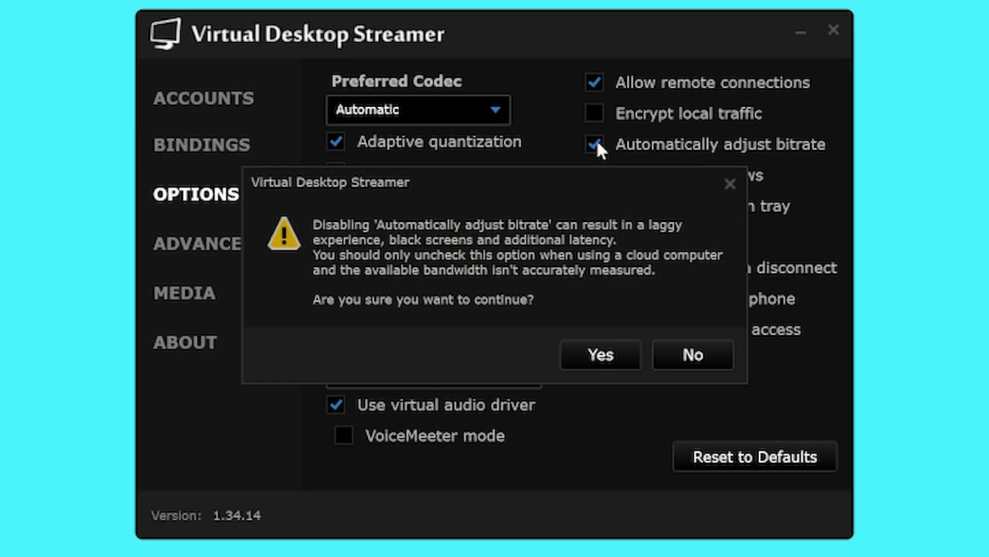
pyautogui.click(600, 363)
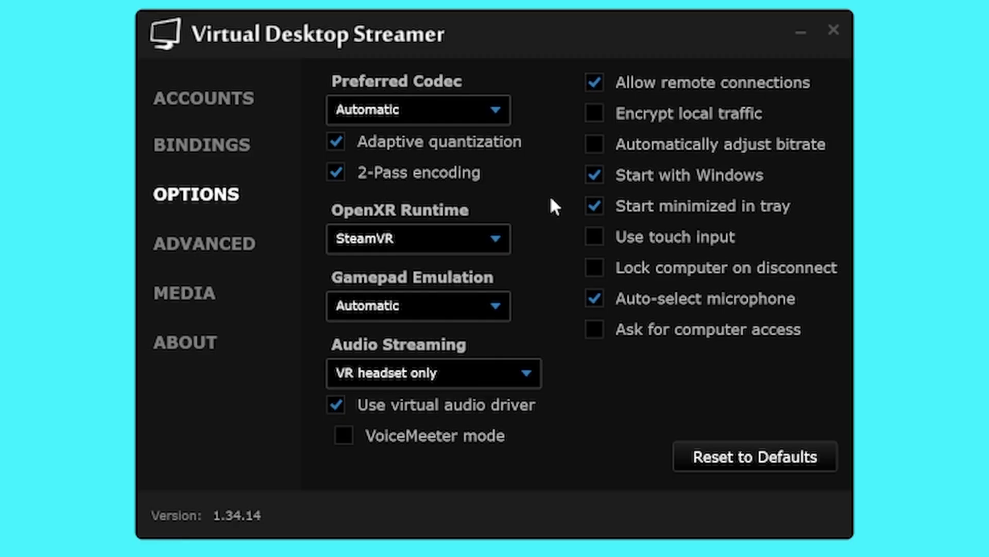
# In the advanced streamer settings, reduce the horizontal FOV tangent to 85% and the vertical FOV tangent to 75%
pyautogui.click(197, 241)
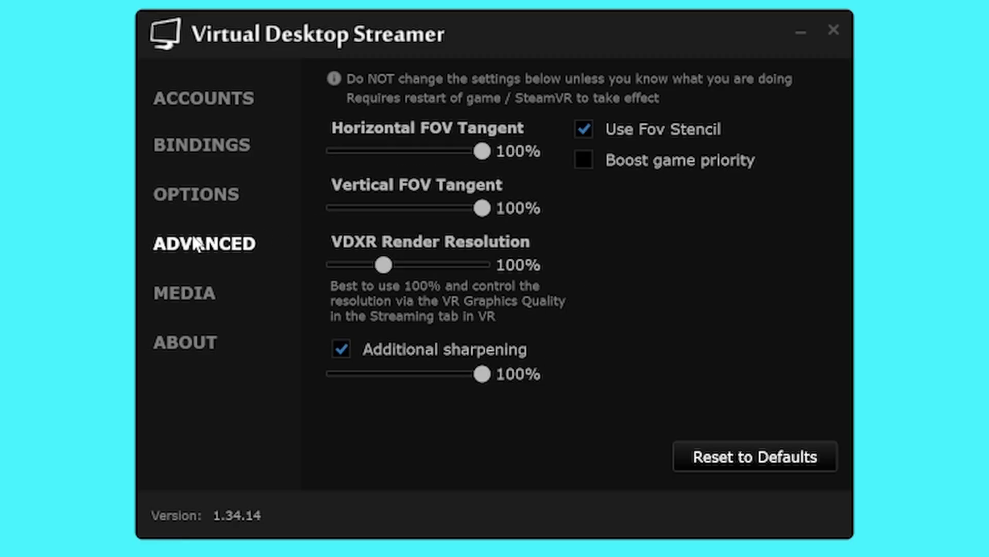
pyautogui.click(345, 150)
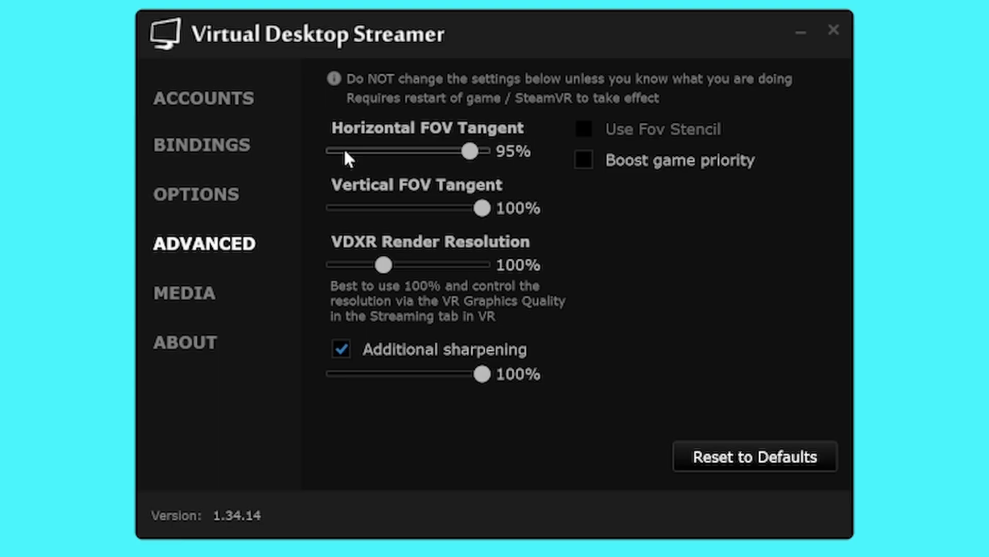
pyautogui.click(345, 151)
pyautogui.click(345, 150)
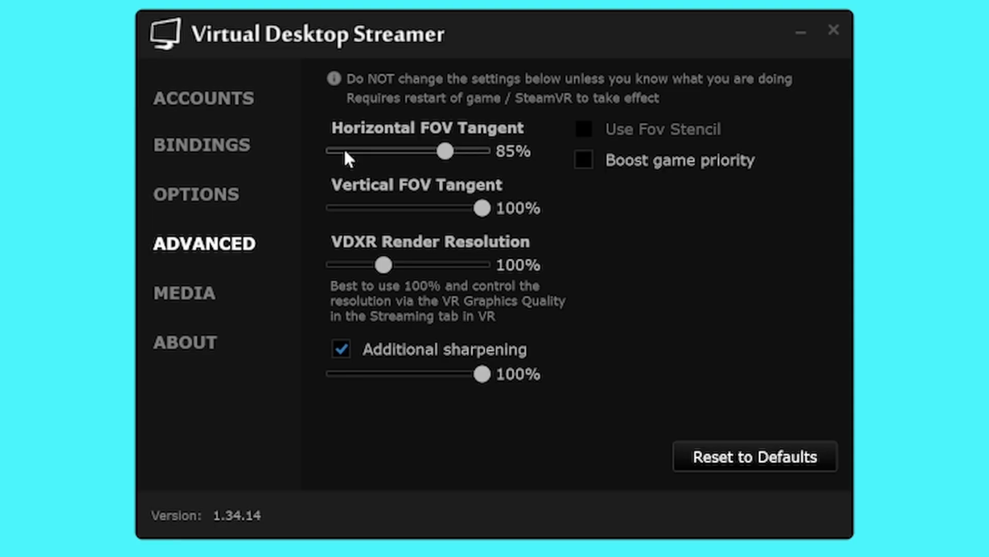
pyautogui.click(359, 209)
pyautogui.click(360, 212)
pyautogui.click(360, 213)
pyautogui.click(360, 212)
pyautogui.click(359, 213)
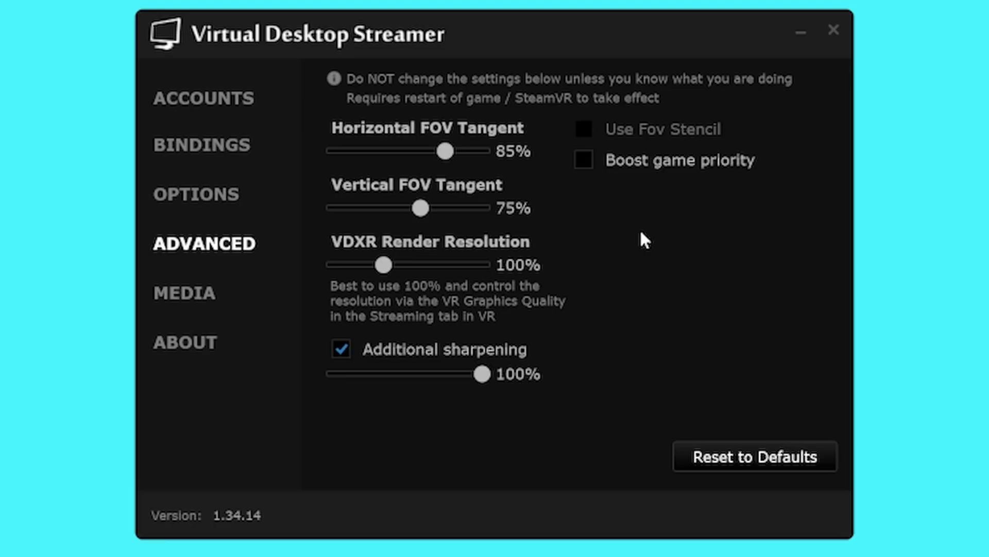
# Raise the horizontal FOV tangent to 95% and the vertical FOV tangent to 85%
pyautogui.click(479, 151)
pyautogui.click(478, 151)
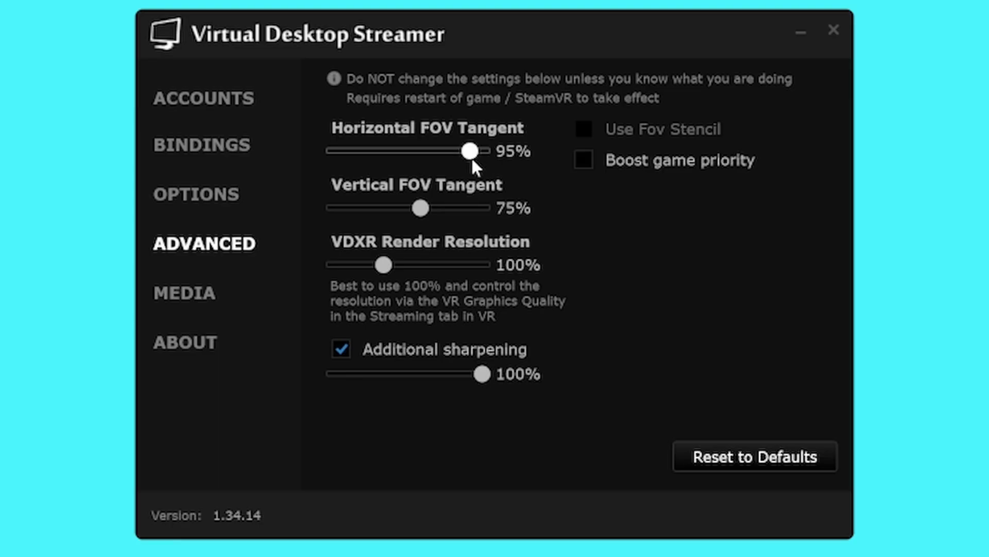
pyautogui.click(472, 208)
pyautogui.click(472, 207)
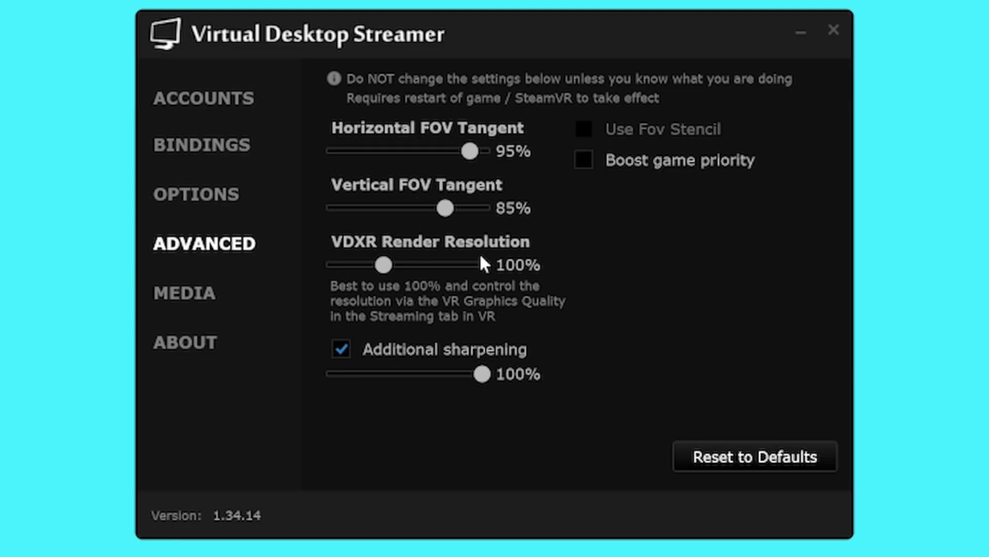
# Try a VDXR render resolution of 120% and return it to 100%
pyautogui.click(470, 264)
pyautogui.click(470, 264)
pyautogui.click(471, 265)
pyautogui.click(470, 265)
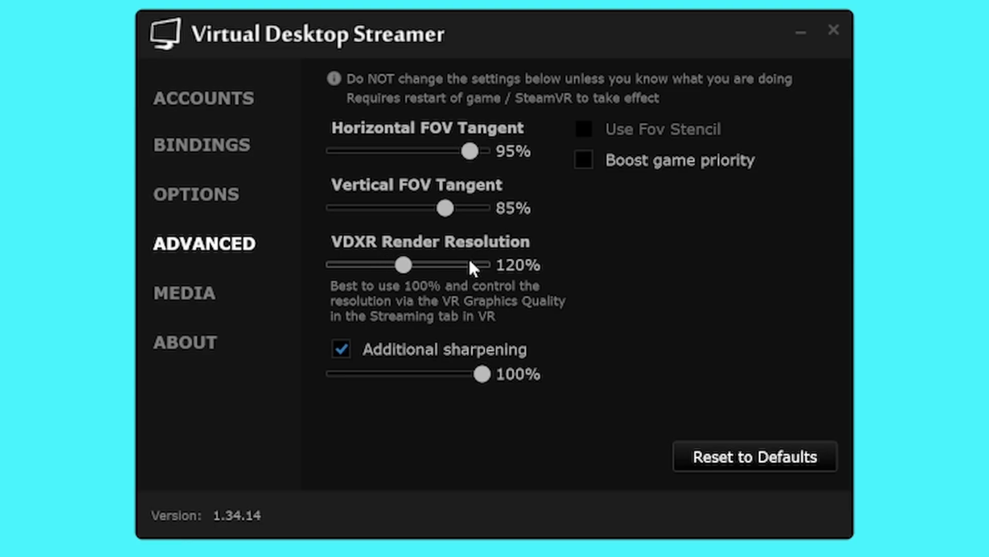
pyautogui.click(356, 264)
pyautogui.click(350, 265)
pyautogui.click(350, 265)
pyautogui.click(350, 265)
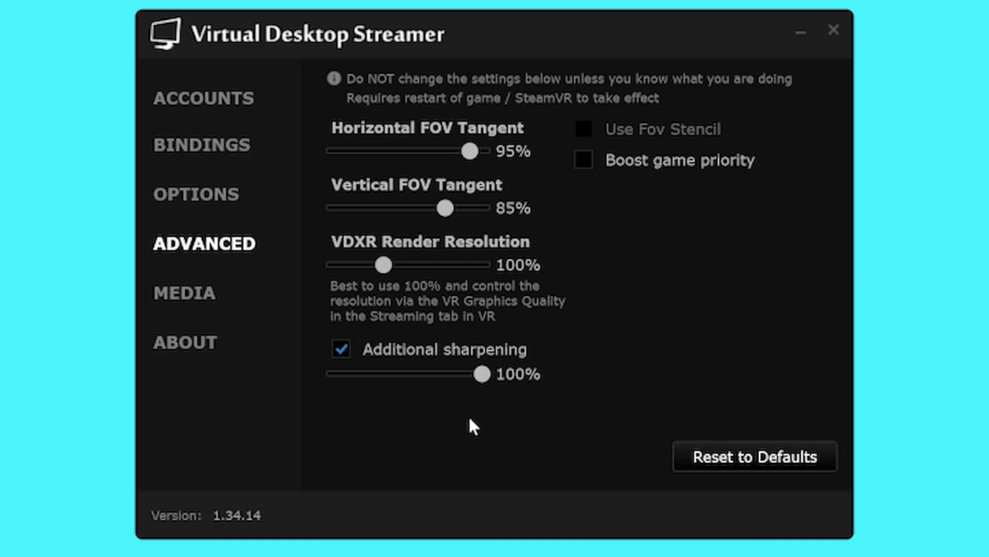
# Toggle additional sharpening off and on, leaving it enabled
pyautogui.click(342, 347)
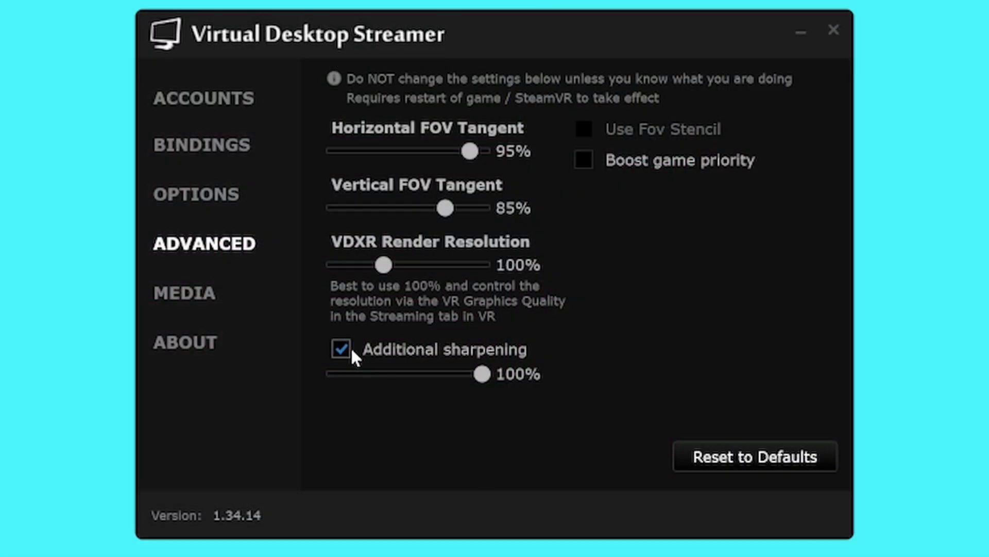
pyautogui.click(342, 345)
pyautogui.click(343, 348)
# Restore both the horizontal and vertical FOV tangents to 100%
pyautogui.click(493, 151)
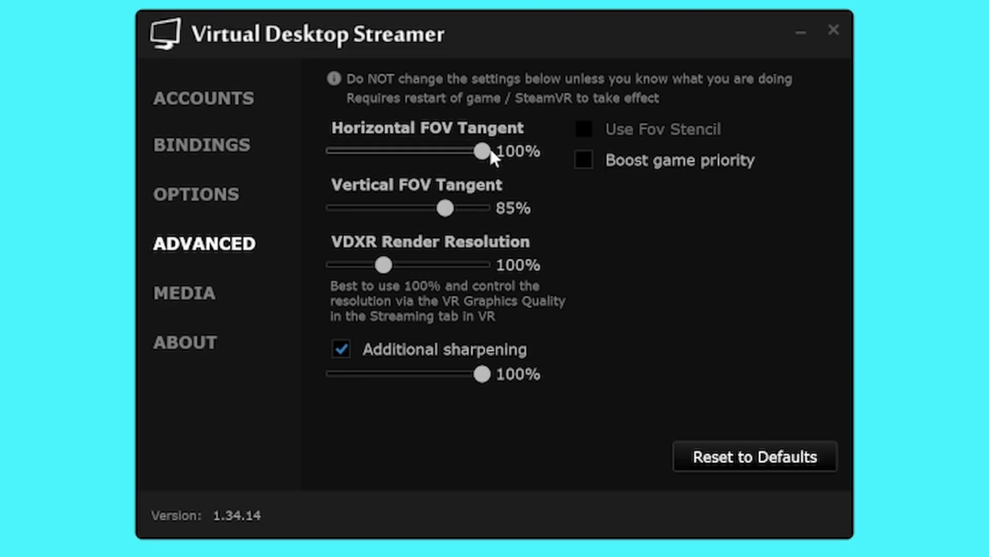
pyautogui.click(488, 205)
pyautogui.click(488, 205)
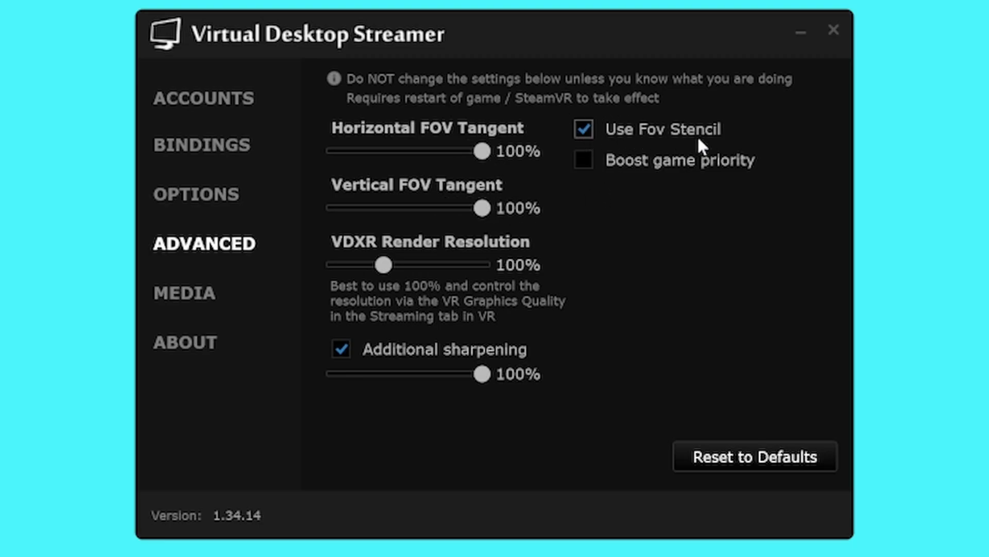
# Try a horizontal FOV tangent of 90% to see its effect on the FOV stencil, and return it to 100%
pyautogui.click(379, 150)
pyautogui.click(379, 150)
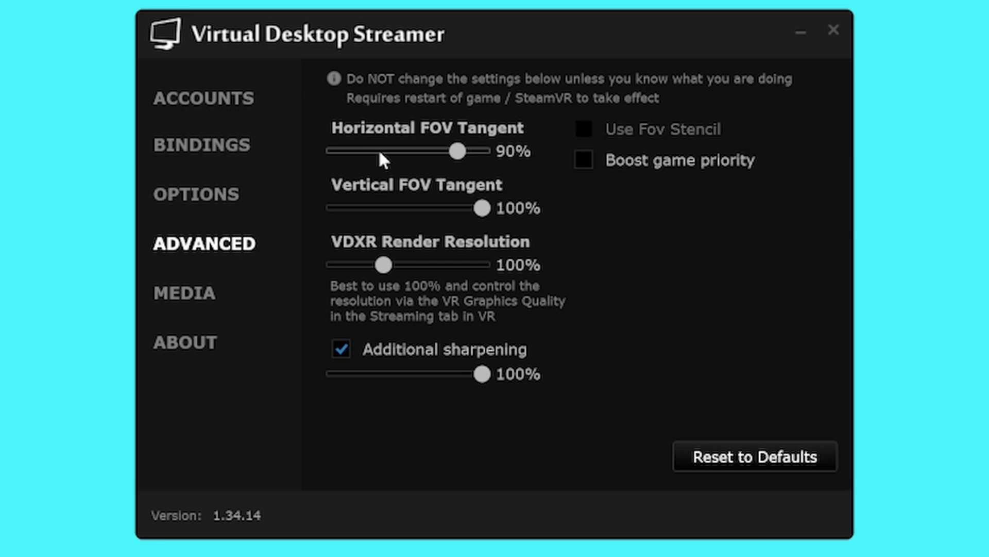
pyautogui.click(490, 150)
pyautogui.click(488, 150)
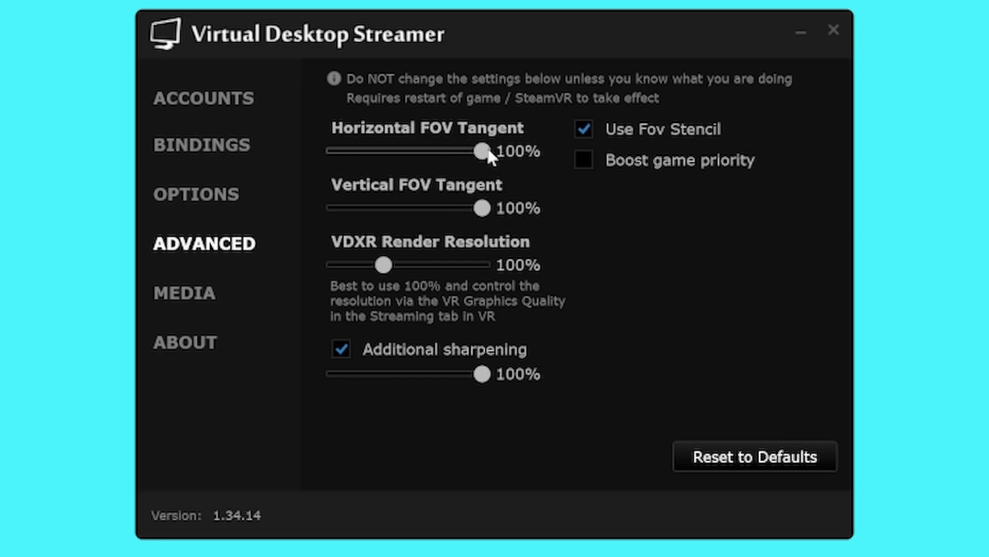
# Enable Boost game priority, accepting the warning
pyautogui.click(585, 160)
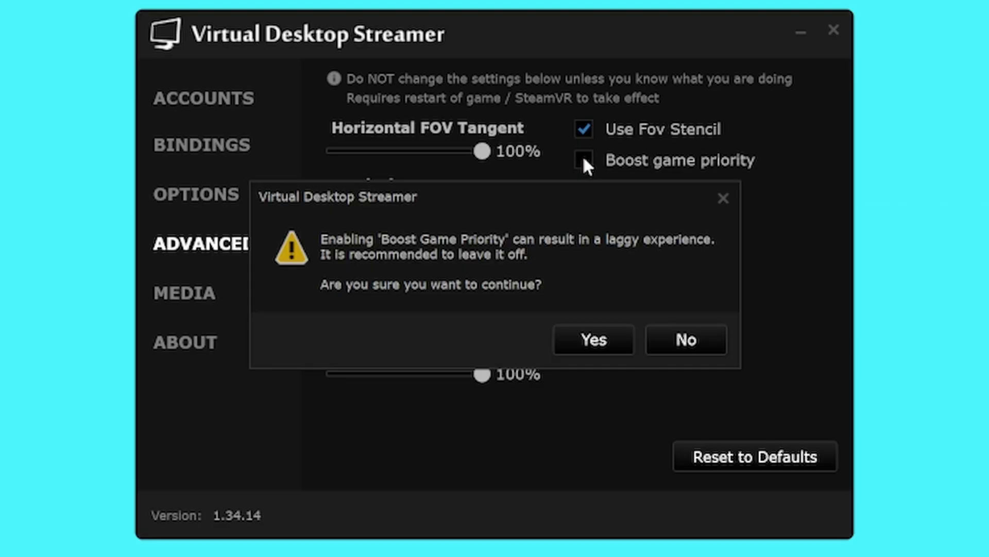
pyautogui.click(594, 344)
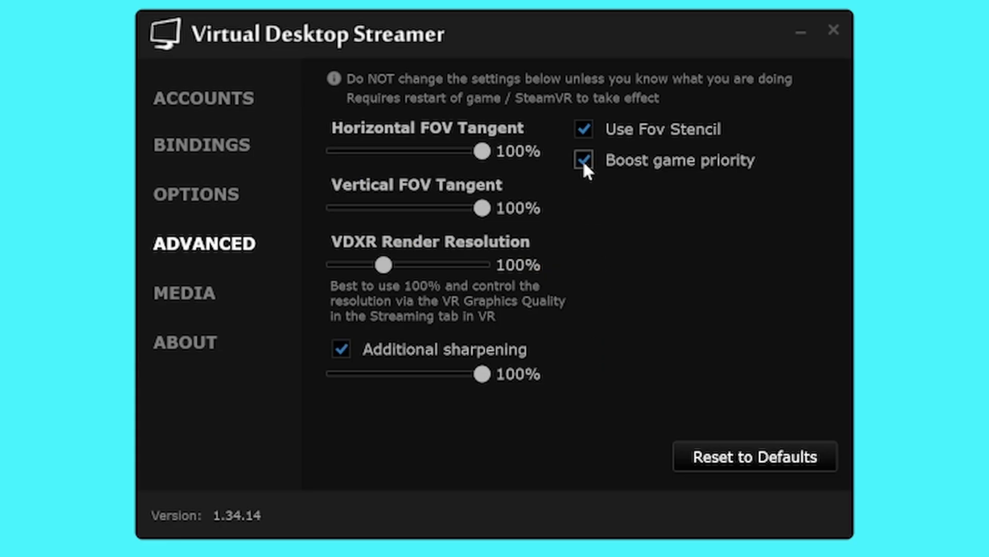
# Choose AV1 10-bit (Quest 3) as the preferred codec in the streamer options
pyautogui.click(369, 150)
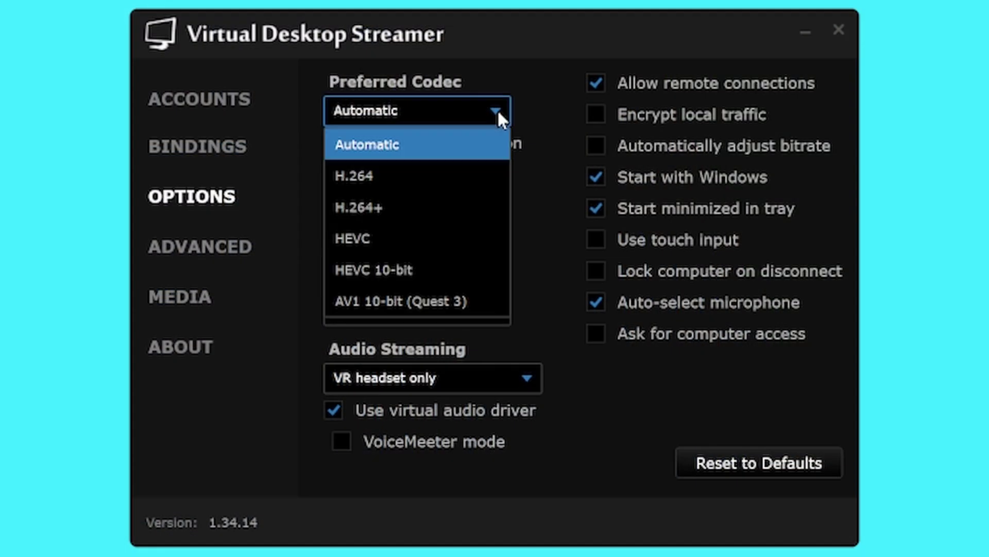
pyautogui.click(400, 303)
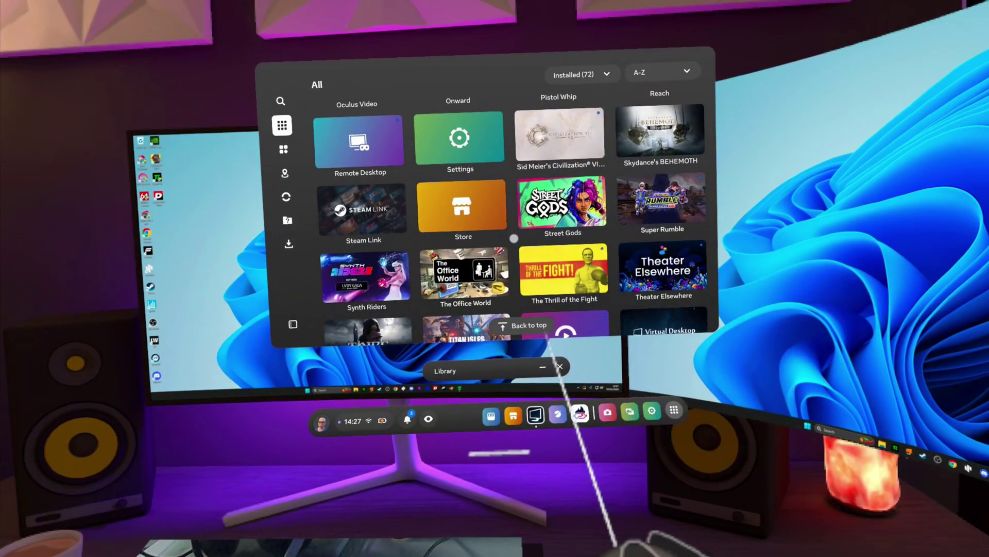
# In the Quest headset's app library, find Virtual Desktop and open its options menu
pyautogui.scroll(-10, 515, 240)
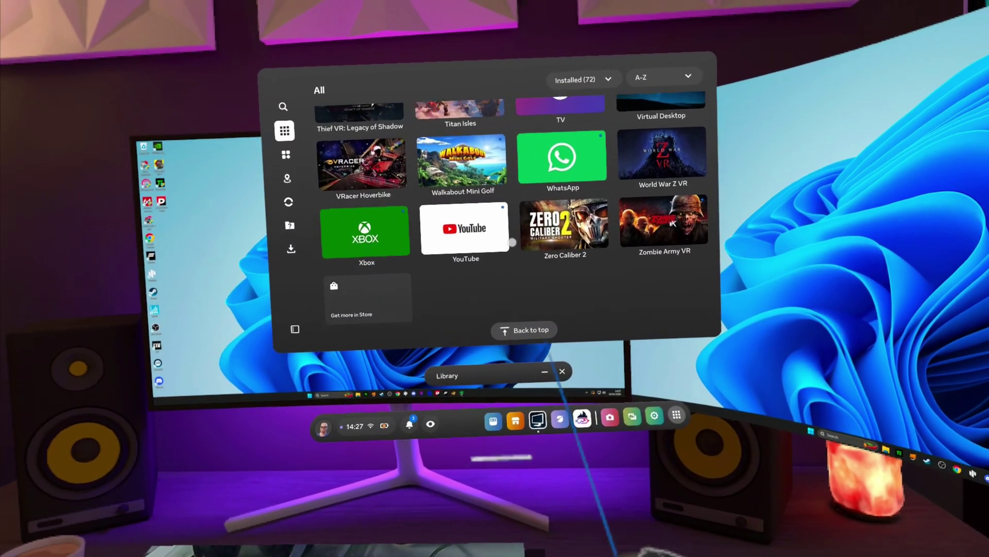
pyautogui.scroll(5, 515, 240)
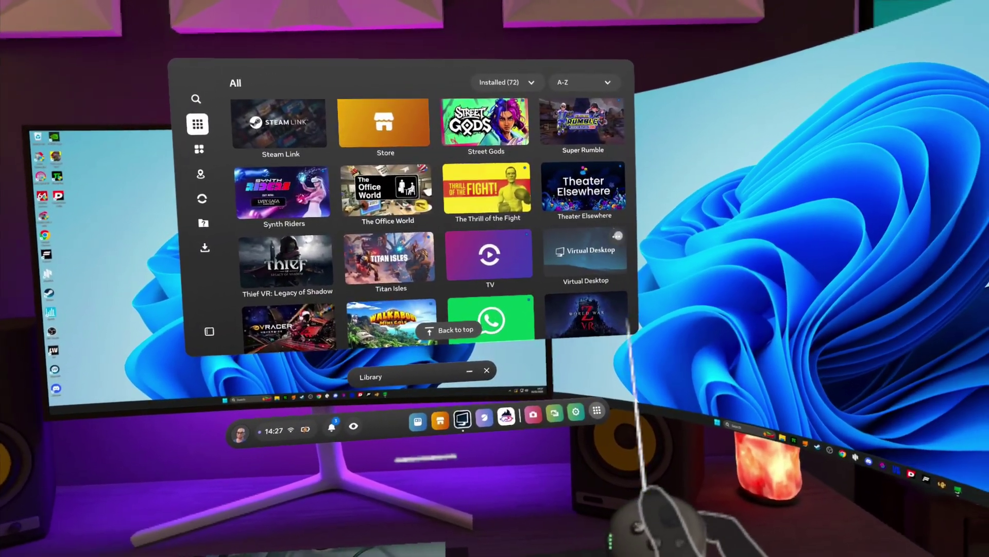
pyautogui.click(629, 233)
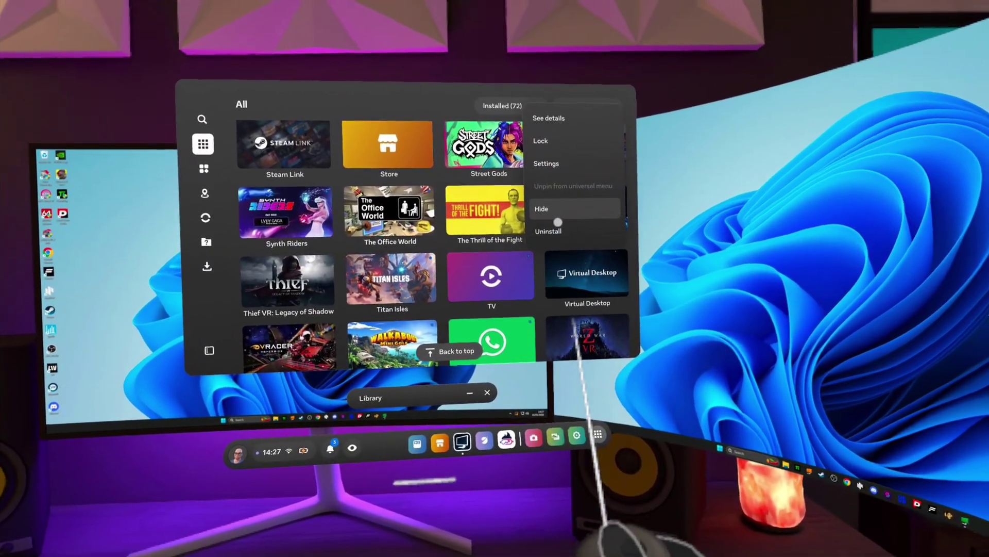